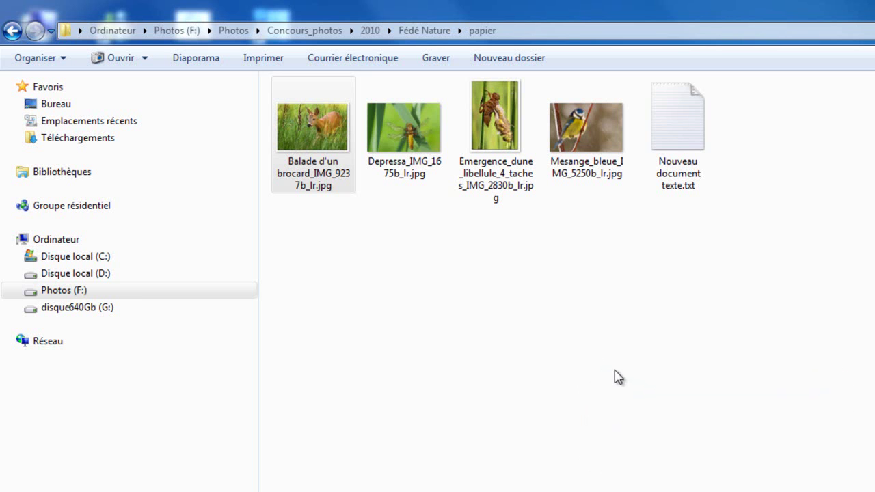
Box-select the four .jpg photos in the papier folder, leaving Nouveau document texte.txt out.
drag(612, 383, 299, 111)
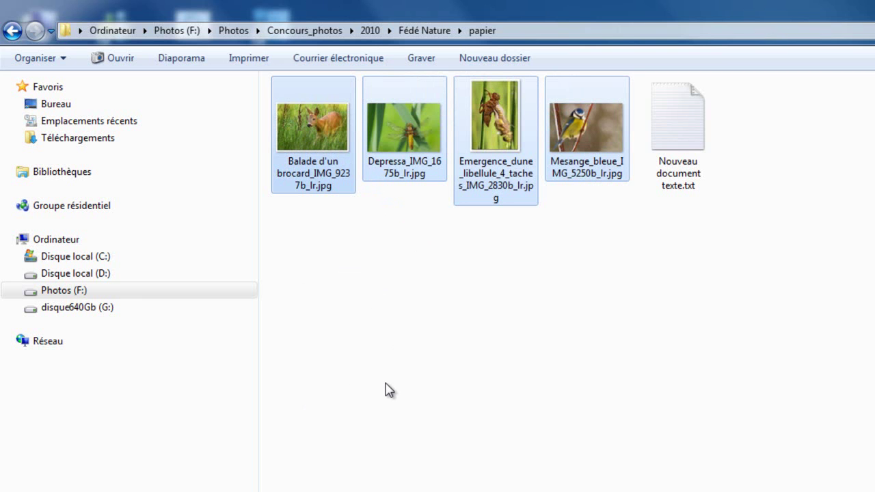
drag(612, 403, 327, 115)
Send the four selected photos via Envoyer vers > Destinataire.
right_click(327, 115)
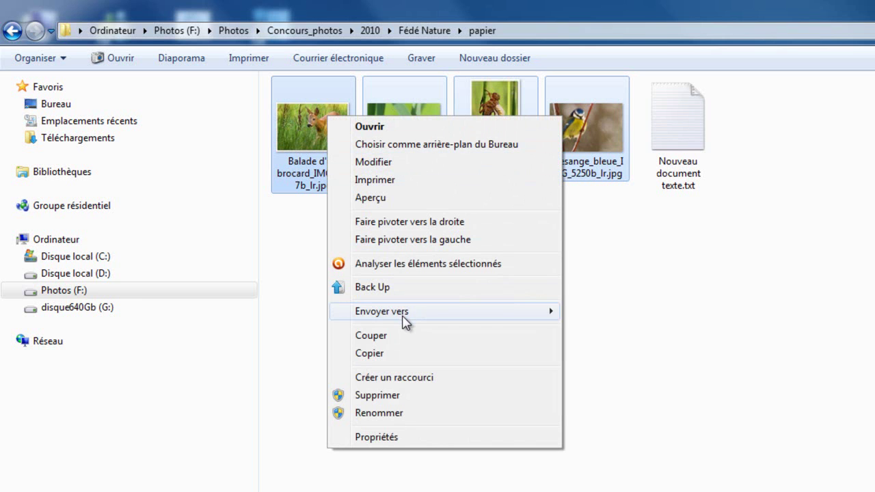
mouse_move(405, 321)
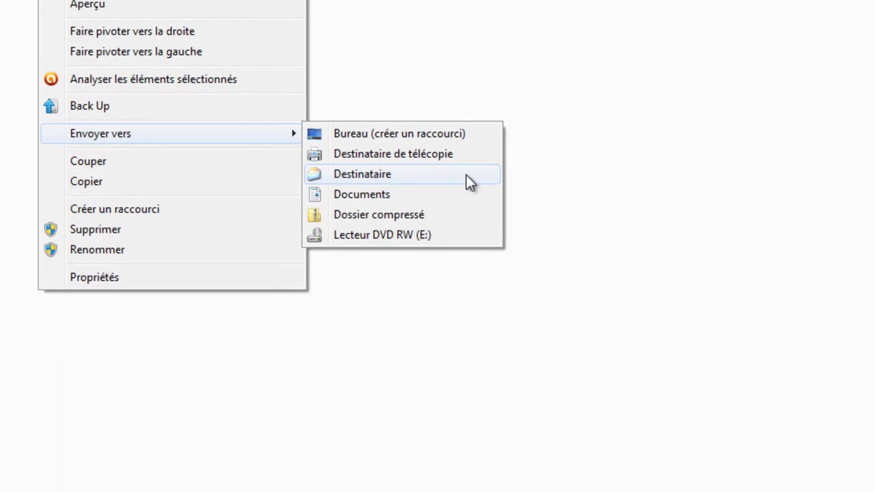
click(466, 175)
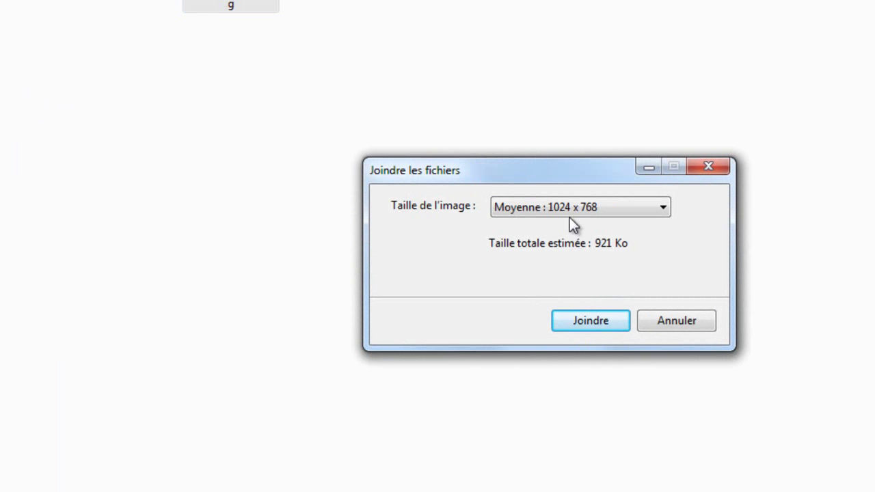
Choose Grande : 1280 x 1024 as the image size and attach the photos.
click(663, 208)
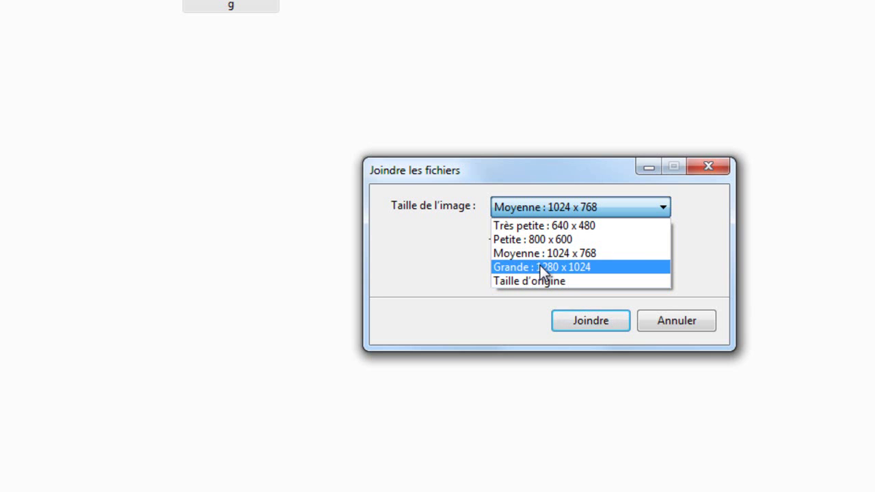
click(601, 272)
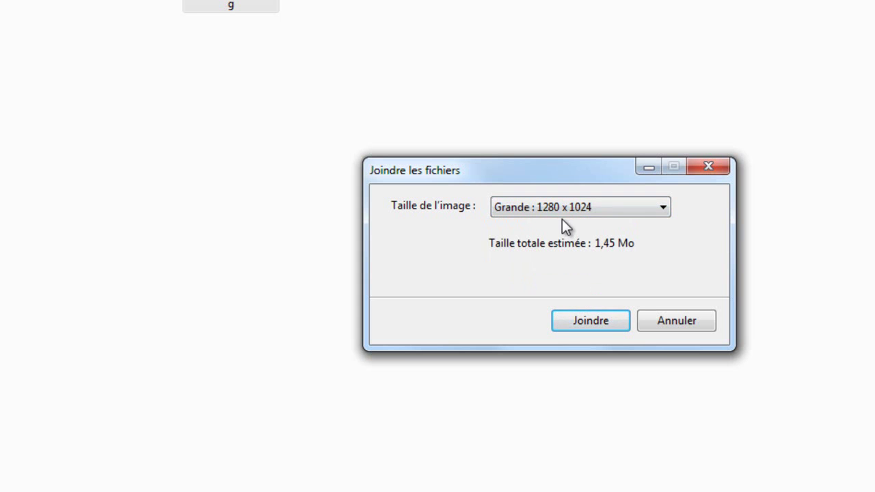
click(592, 320)
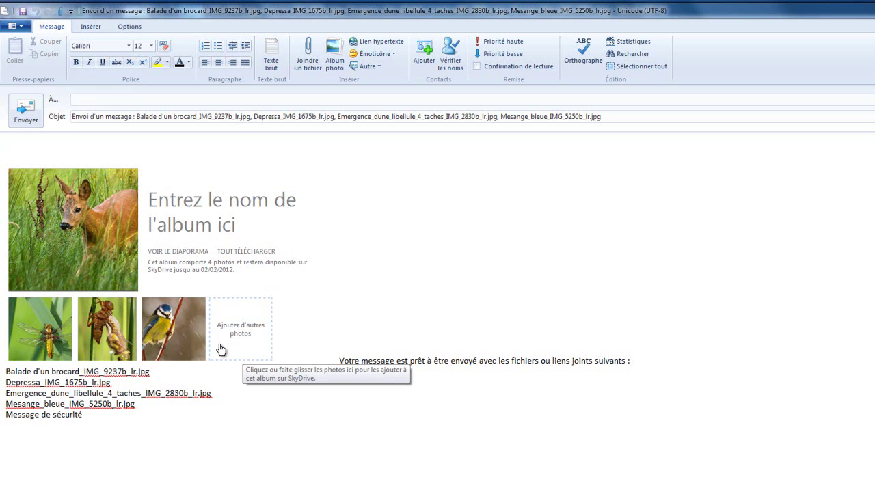
Switch the photo album to the plain attachments style and preview the deer photo.
click(119, 192)
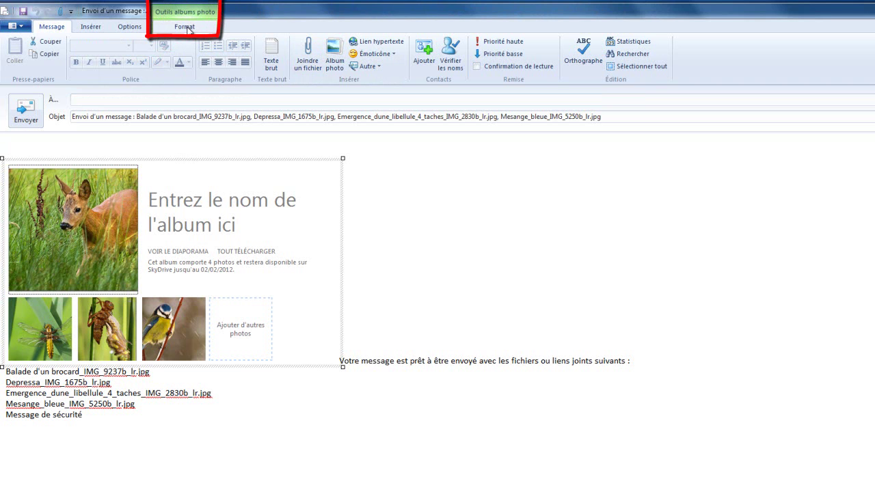
click(165, 151)
click(119, 194)
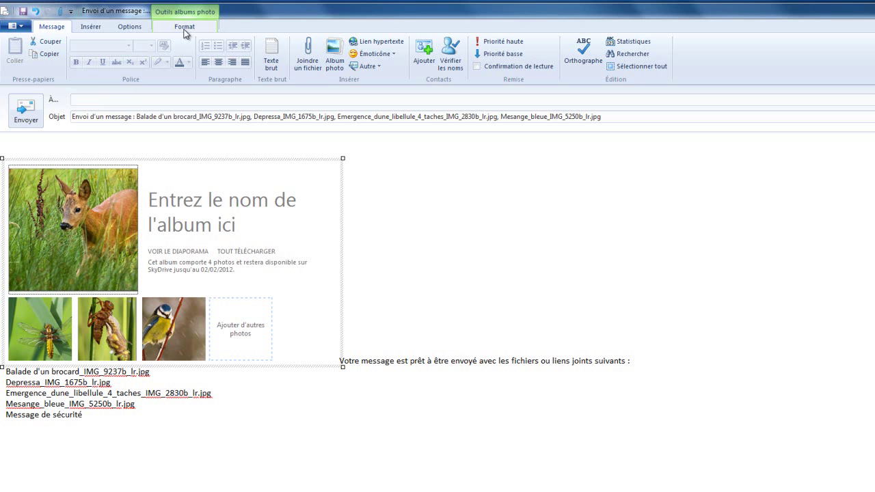
click(184, 30)
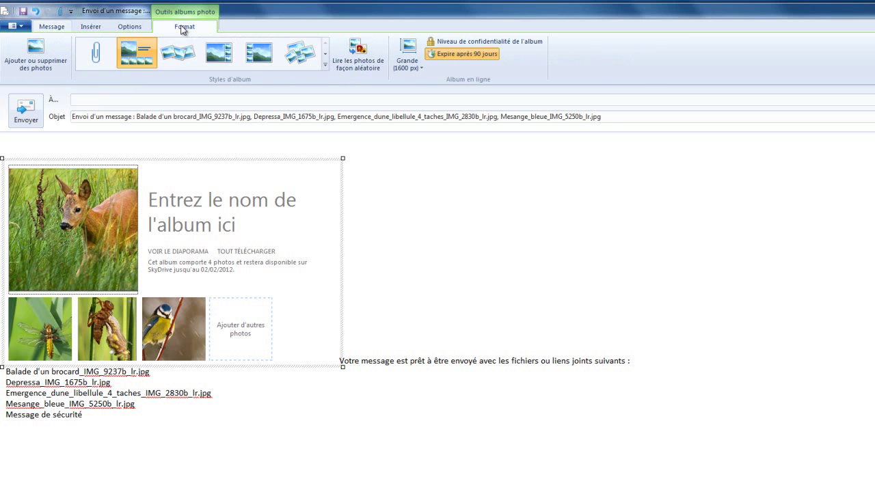
click(134, 58)
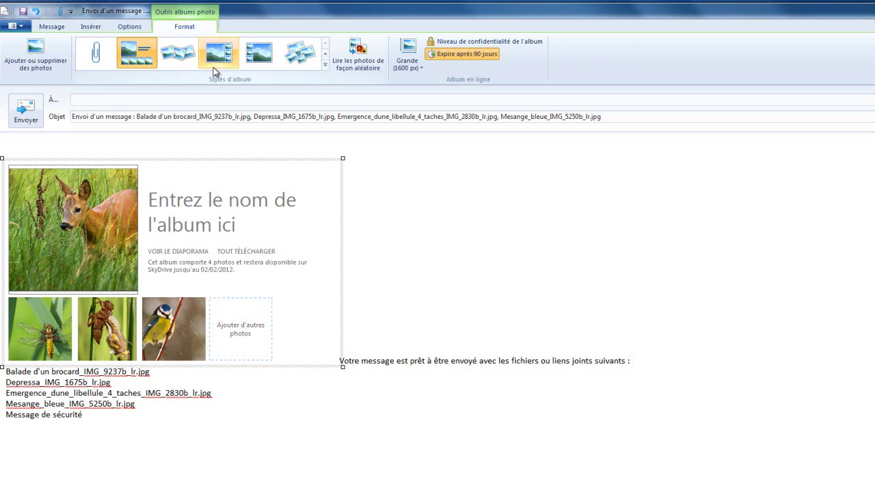
click(99, 60)
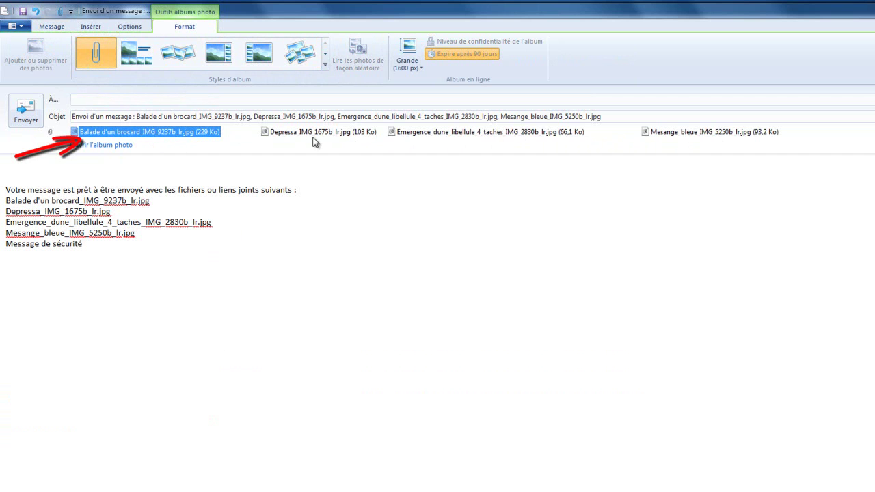
double_click(169, 134)
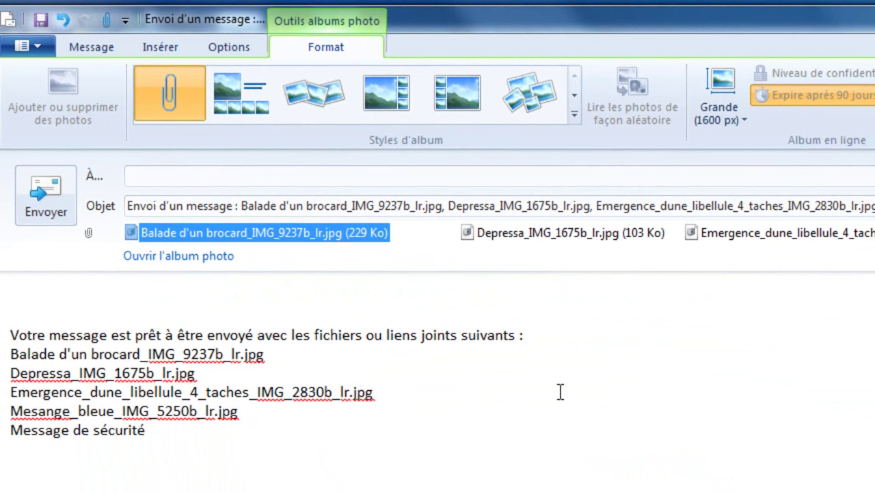
Delete the default generated text from the message body.
drag(14, 287, 480, 428)
key(shift+End)
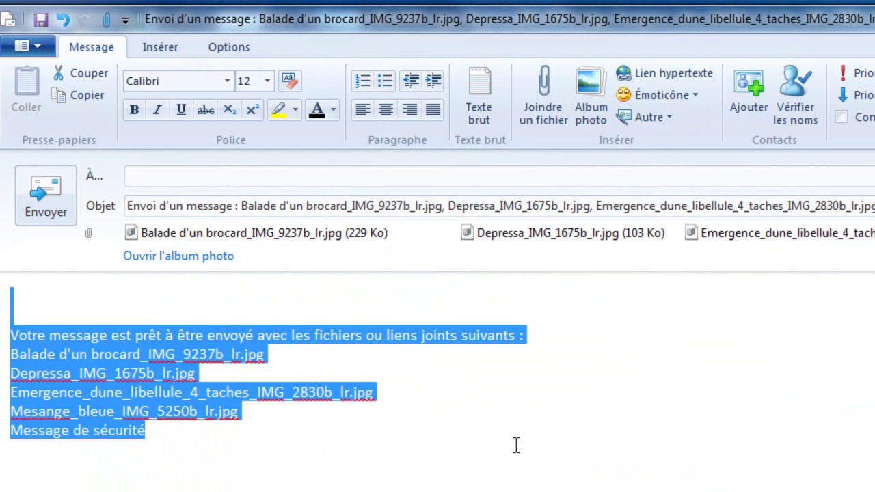
key(Delete)
Address the email to the recipient's e-mail address.
click(146, 176)
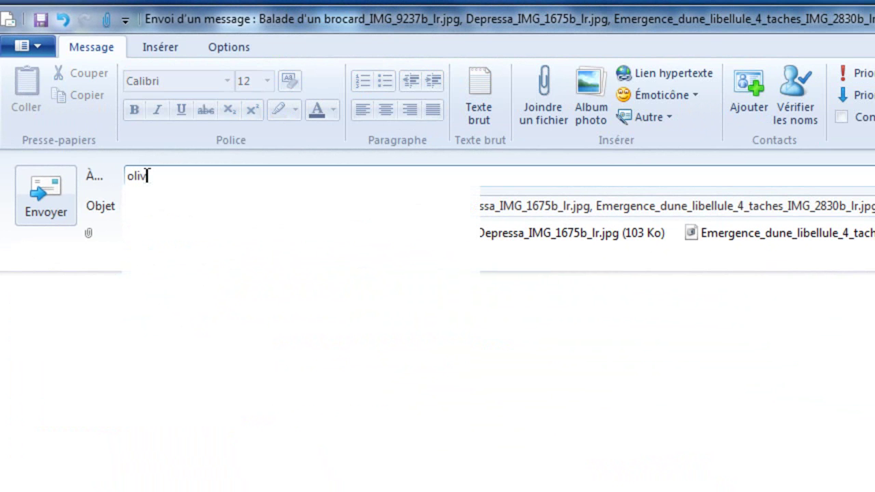
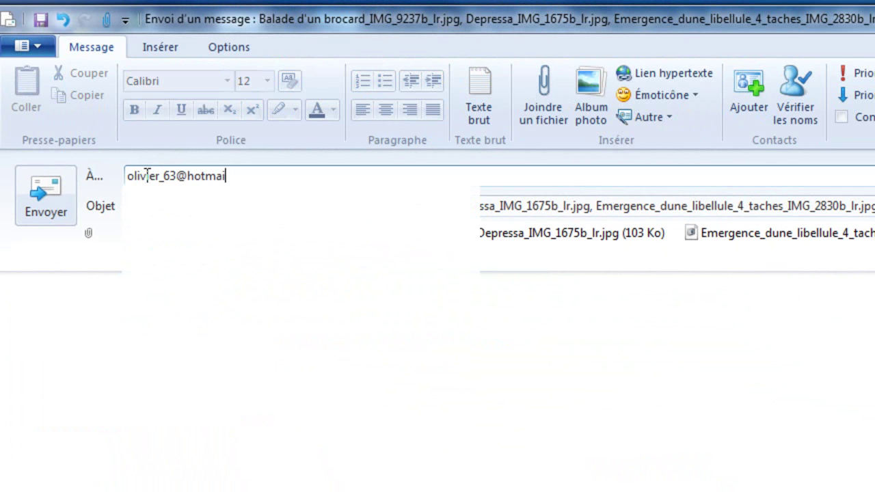
click(185, 197)
Write 'Bla bla bla' with an @+ sign-off above the signature name, then send.
click(125, 313)
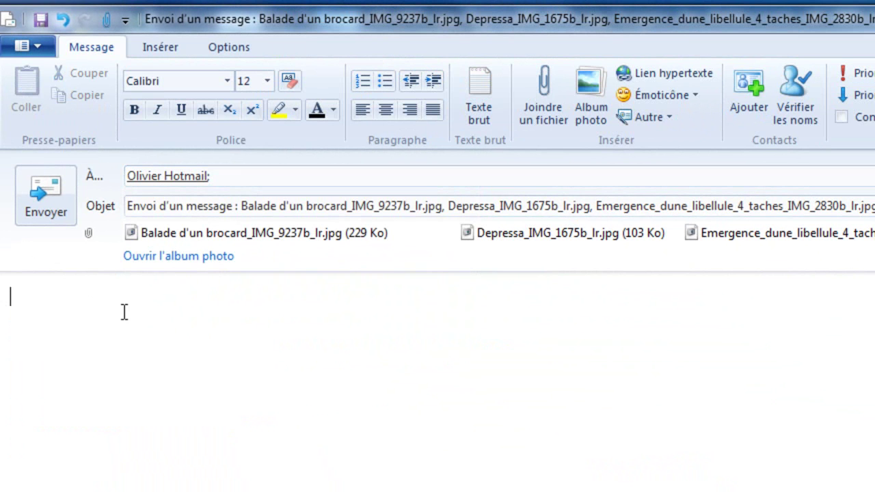
text(Bla bla bla)
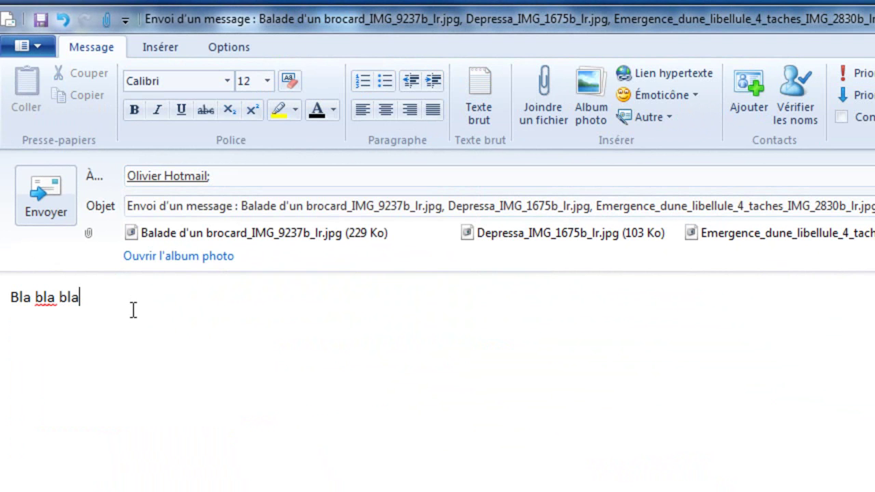
key(Return)
text(Olivier)
key(Up)
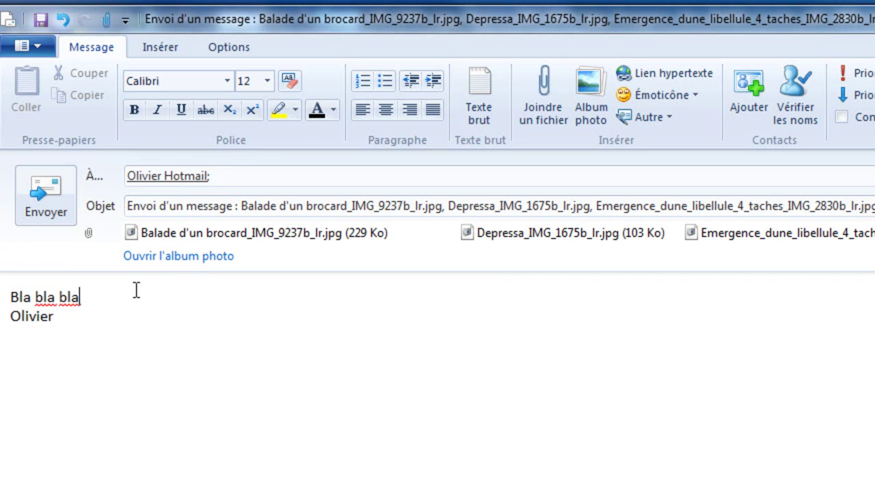
key(Return)
text(@+)
key(Return)
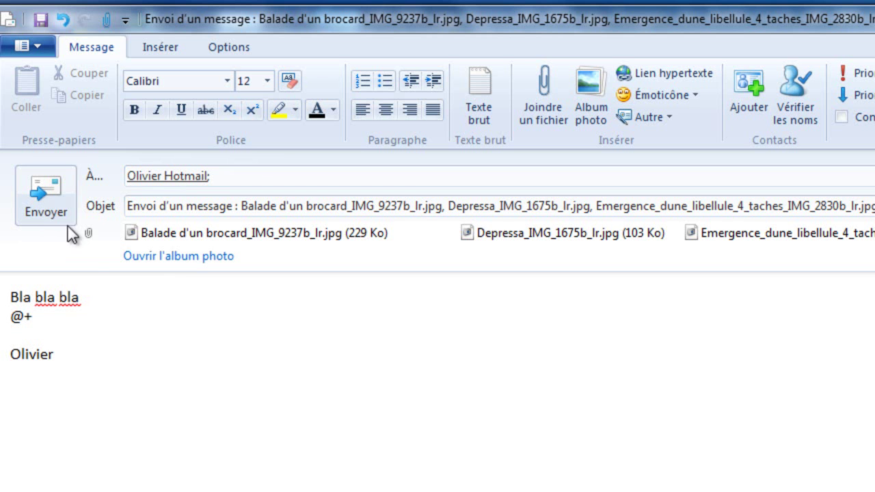
click(60, 214)
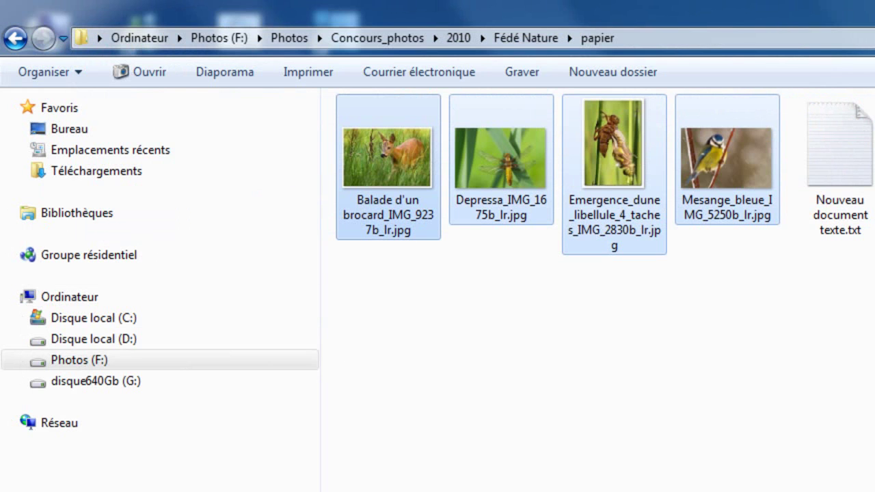
Clear the selection and pick only the Balade d'un brocard and Emergence photos.
click(601, 349)
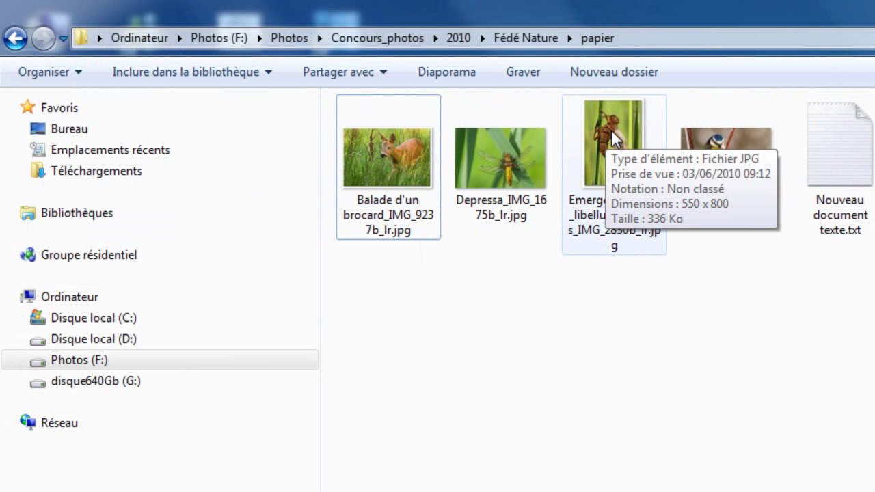
click(401, 174)
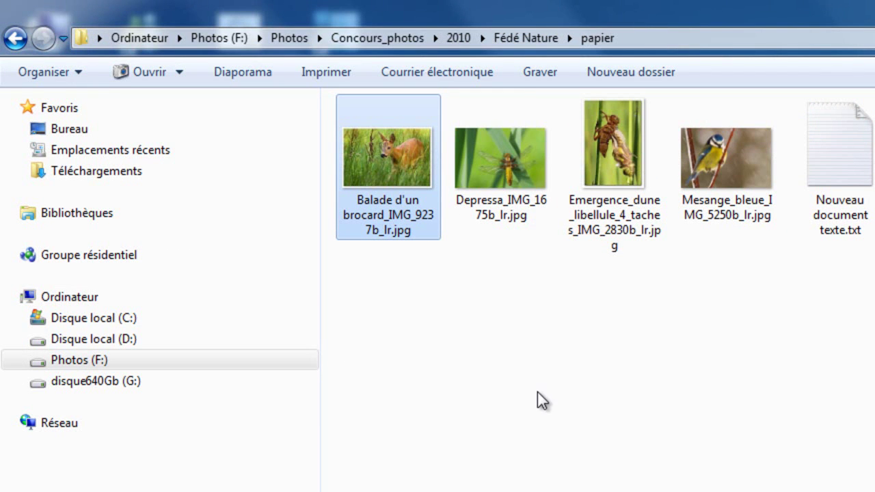
ctrl+click(627, 134)
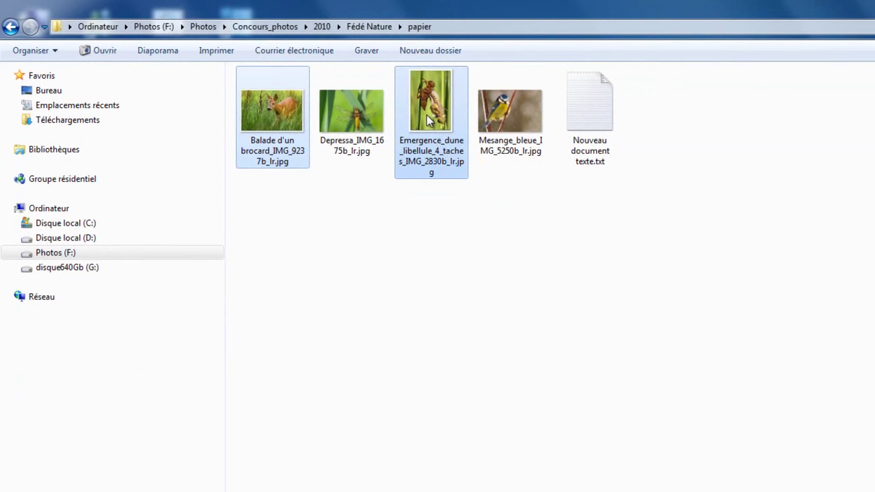
Send the two photos via Envoyer vers > Destinataire at Grande : 1280 x 1024.
right_click(608, 164)
mouse_move(470, 285)
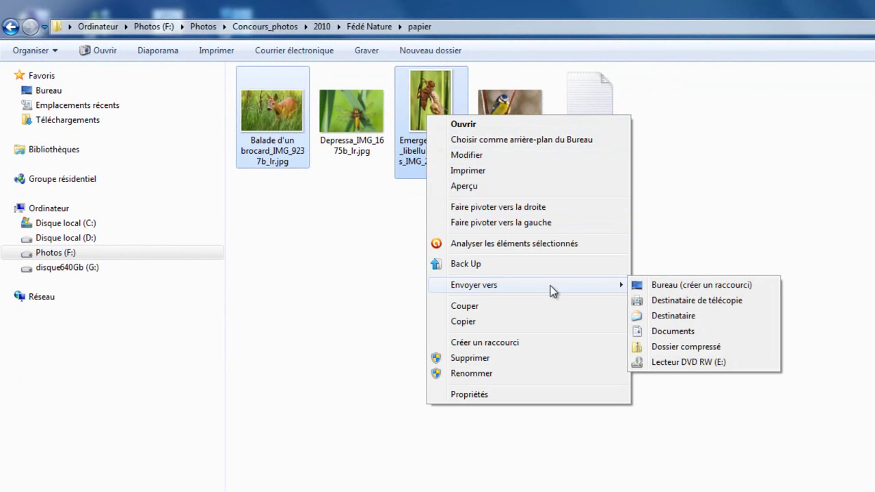
click(718, 317)
click(671, 329)
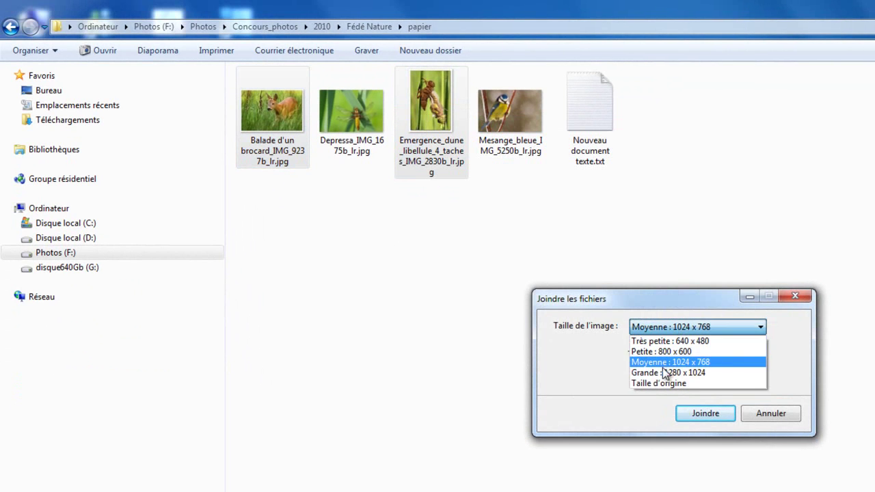
click(659, 373)
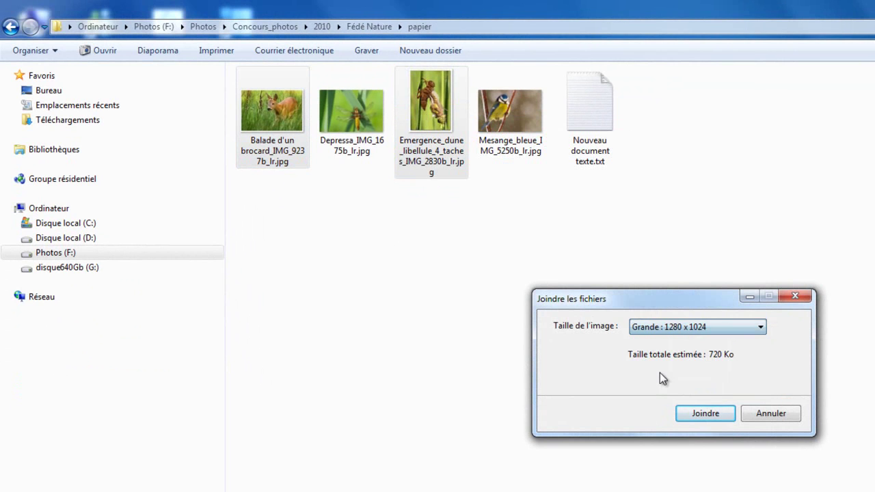
click(710, 415)
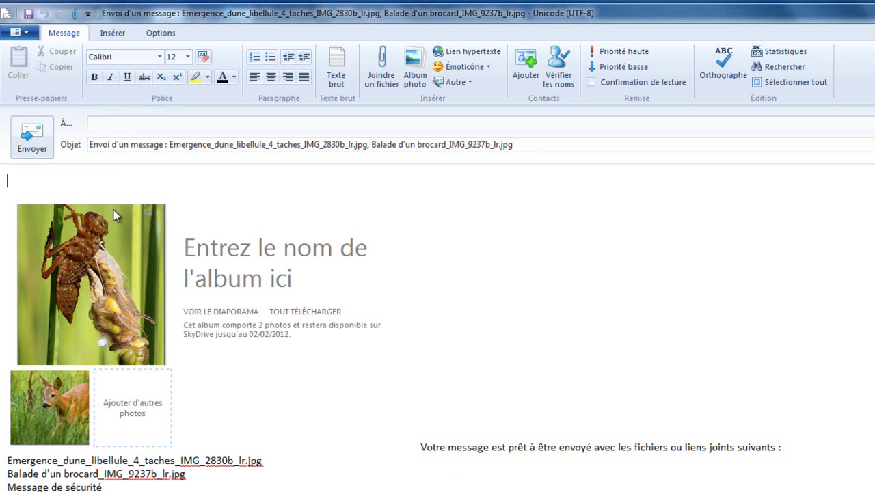
Switch the photo album to the plain attachments style.
click(114, 213)
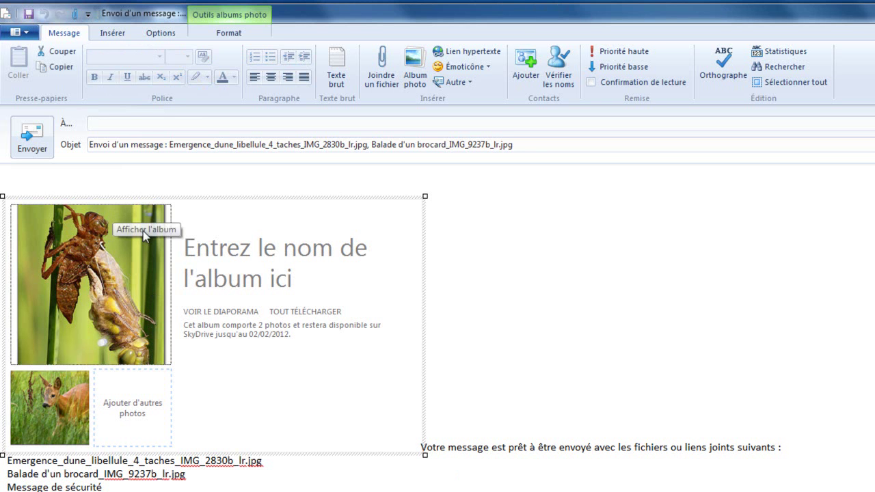
click(226, 33)
click(127, 67)
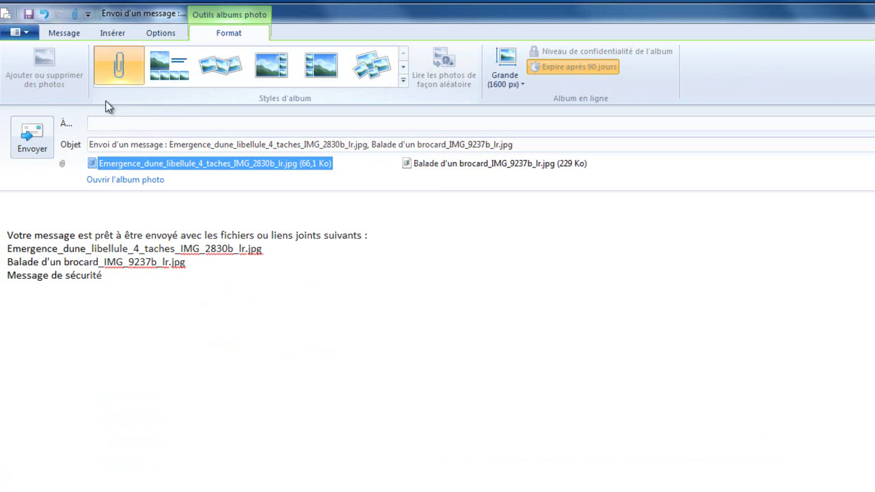
Fill in the recipient from the saved contact suggestion and select the existing subject.
click(110, 122)
click(147, 138)
drag(514, 145, 60, 119)
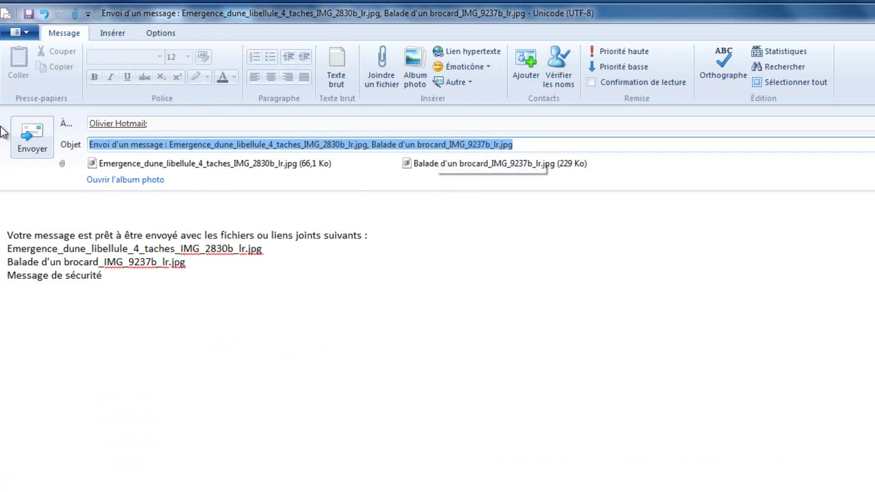
Set the subject to 'Titre', replace the body with 'Bla bla' and an @+ sign-off, and send.
text(Titre)
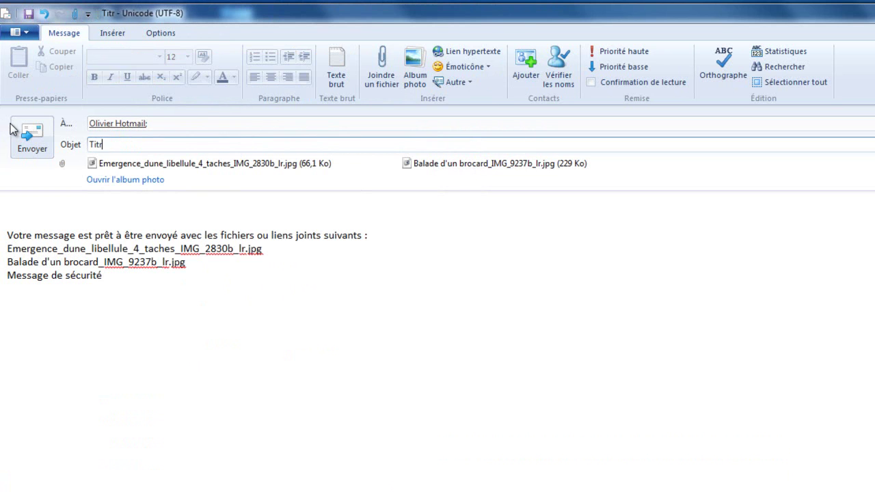
click(19, 215)
key(ctrl+a)
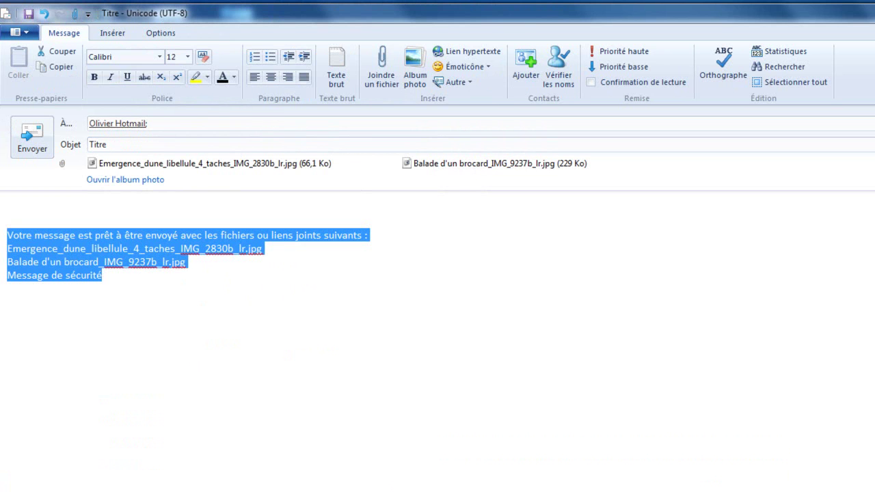
text(Bla bla)
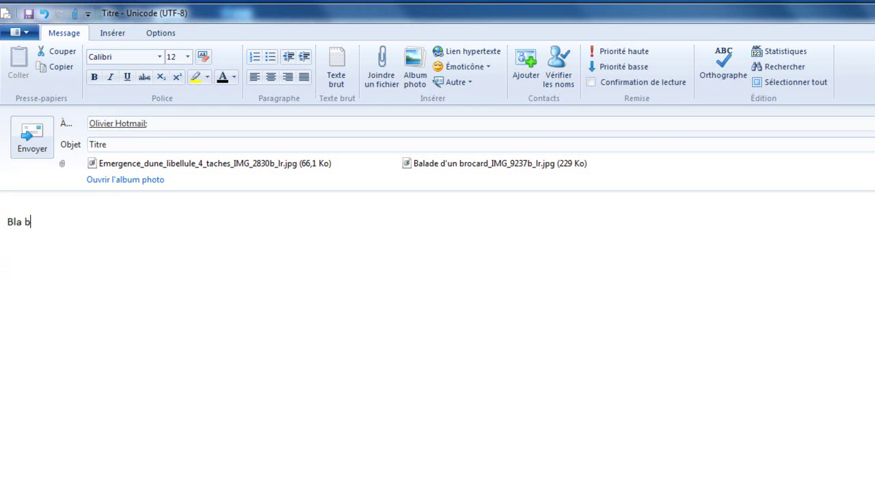
key(Return)
text(@+ )
text(Olivier)
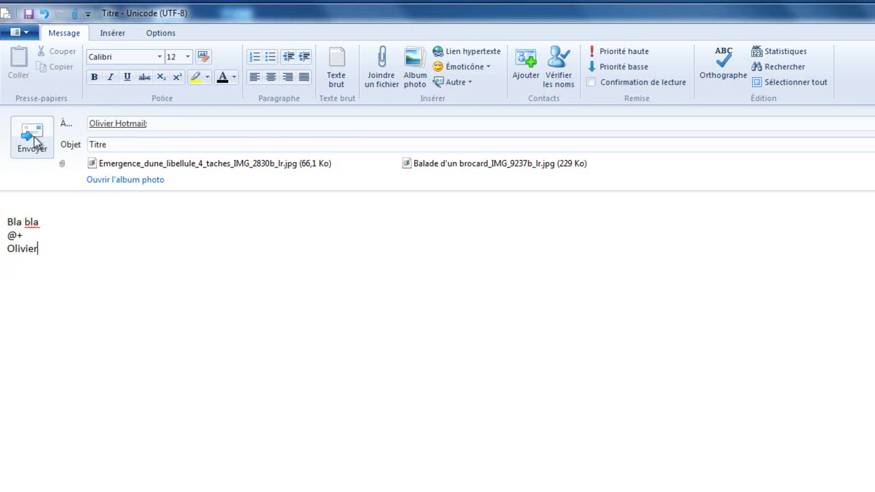
click(32, 140)
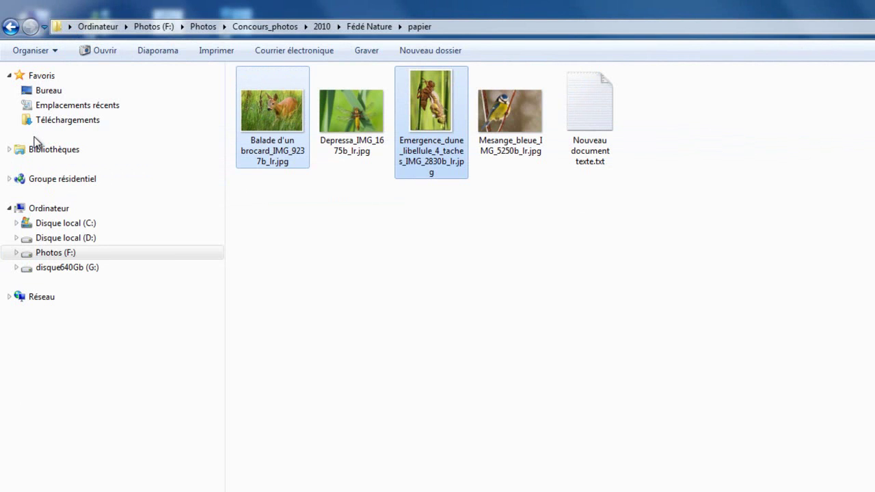